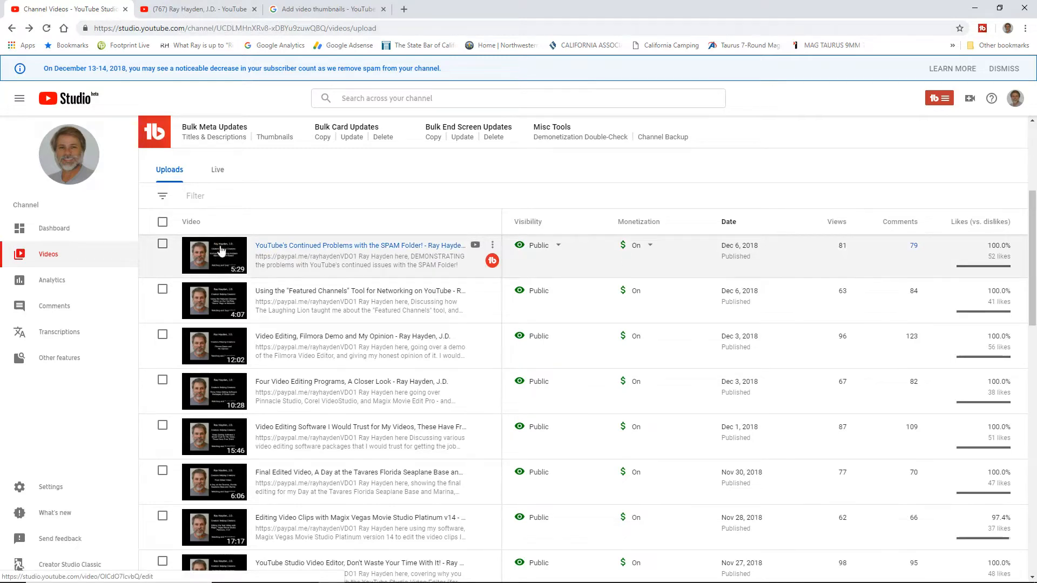
Step: Review the custom thumbnails on the channel's public Videos page and return to the YouTube Studio video list
left_click(200, 9)
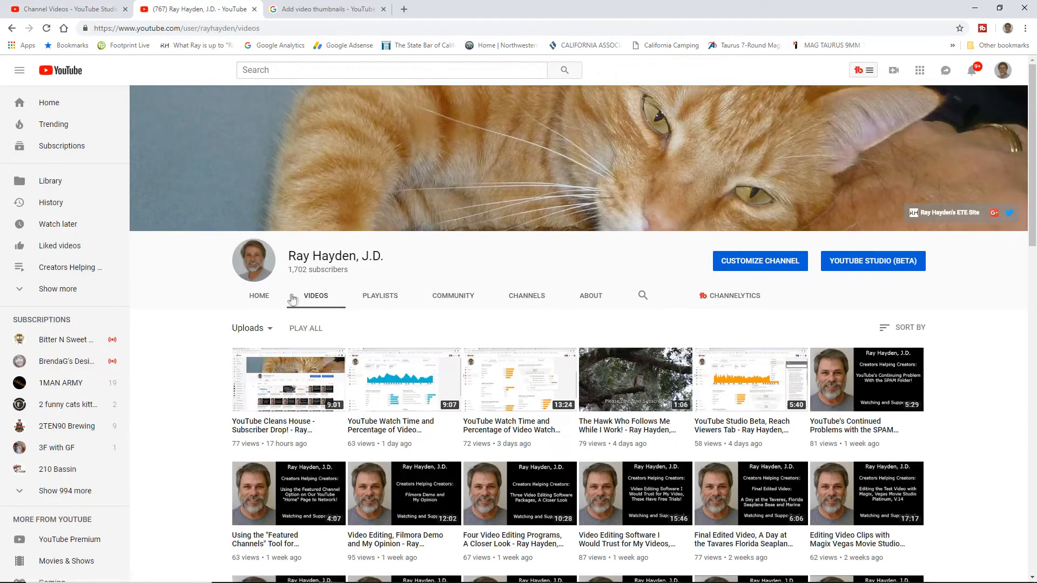
scroll(1032, 221, "down", 4)
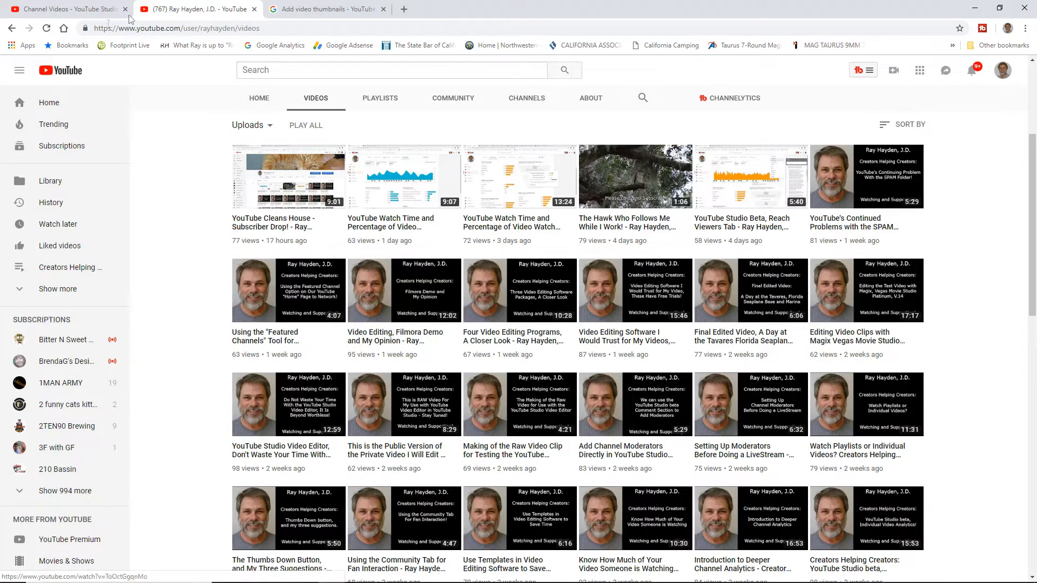
left_click(81, 10)
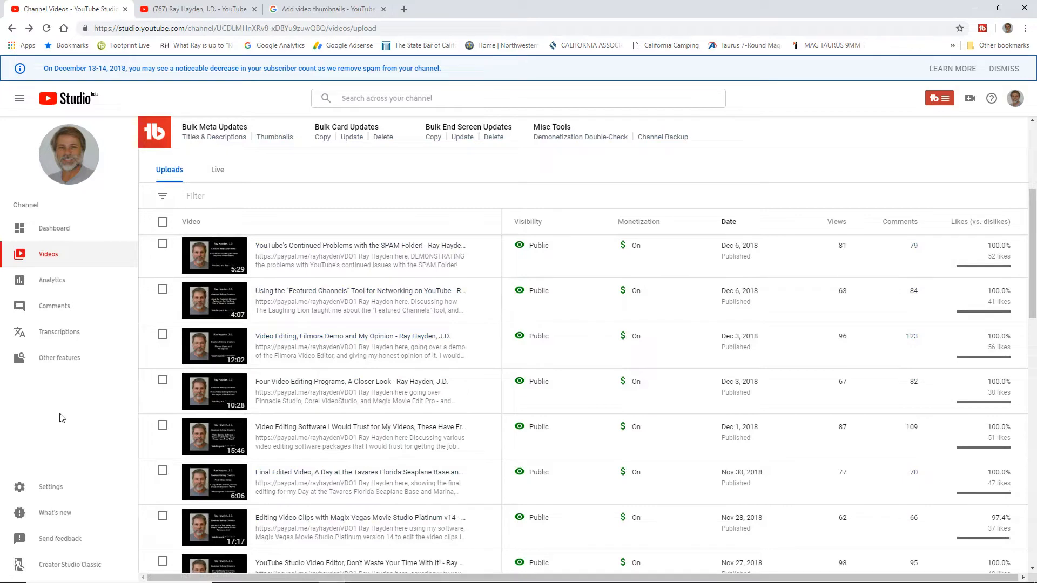
Step: Open the YouTube Help article on adding video thumbnails and expand the Image size & resolution section
left_click(317, 10)
left_click(282, 289)
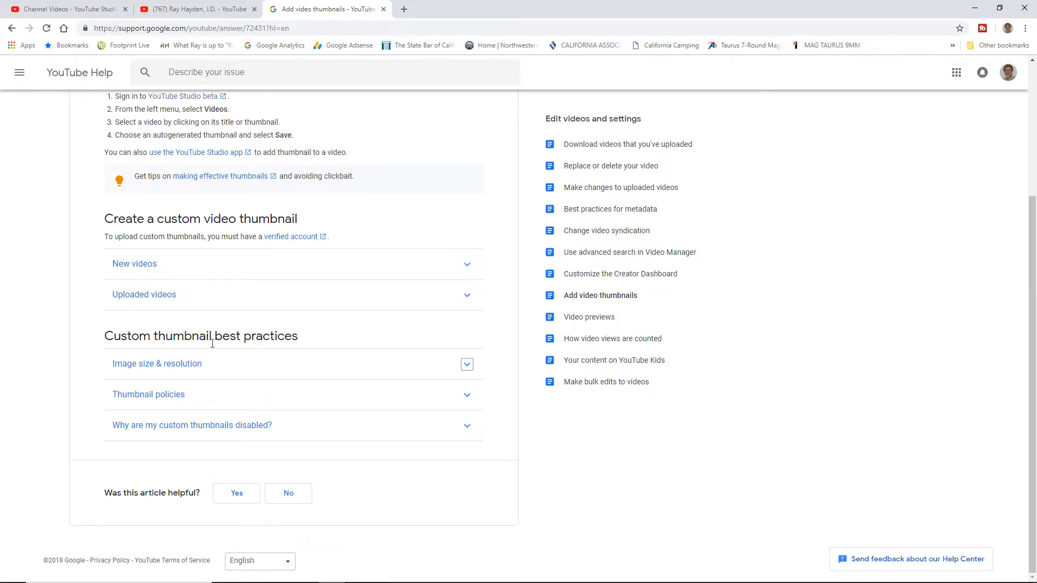
left_click(467, 365)
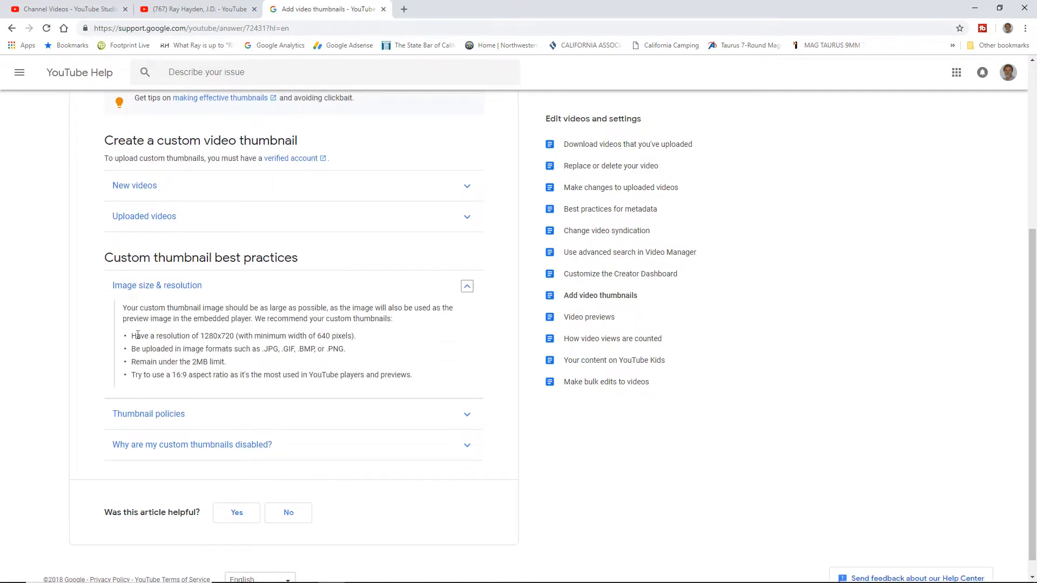
Step: Highlight the recommended thumbnail resolution, minimum width, aspect ratio and file size limit in the article
left_click_drag(201, 336, 237, 336)
left_click_drag(317, 335, 331, 335)
left_click_drag(236, 335, 220, 336)
left_click_drag(172, 373, 229, 376)
left_click_drag(201, 336, 238, 335)
left_click_drag(212, 375, 412, 374)
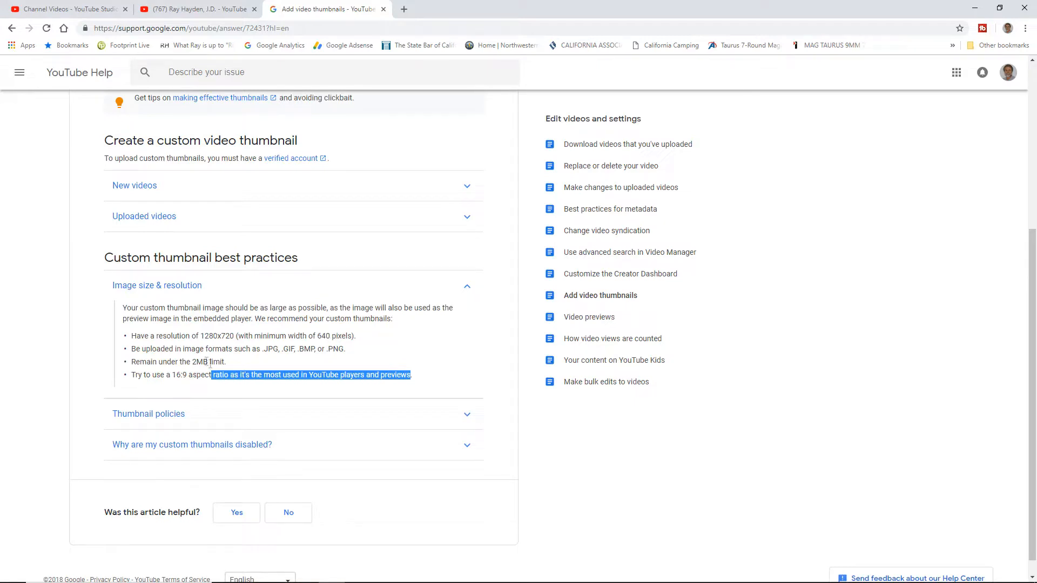
left_click_drag(228, 362, 131, 363)
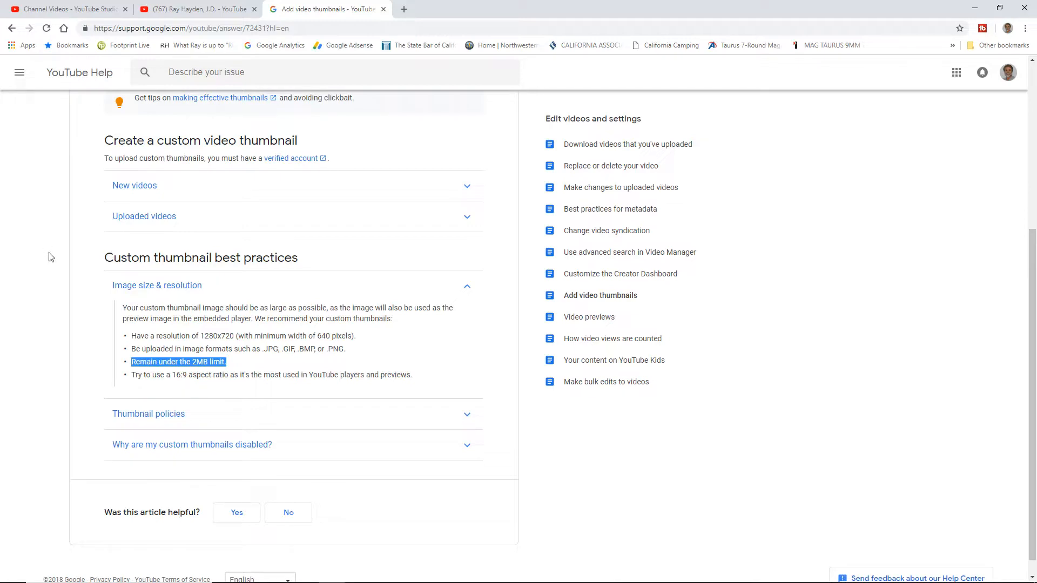
Step: Recheck the channel's video thumbnails, switch to Paint 3D and show the blank canvas's size settings
left_click(202, 9)
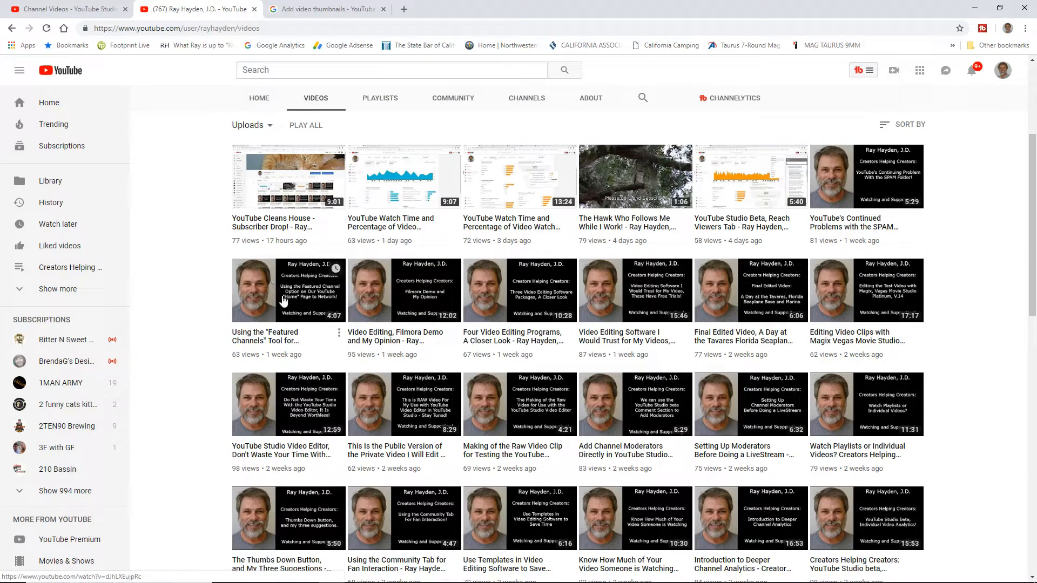
left_click(60, 12)
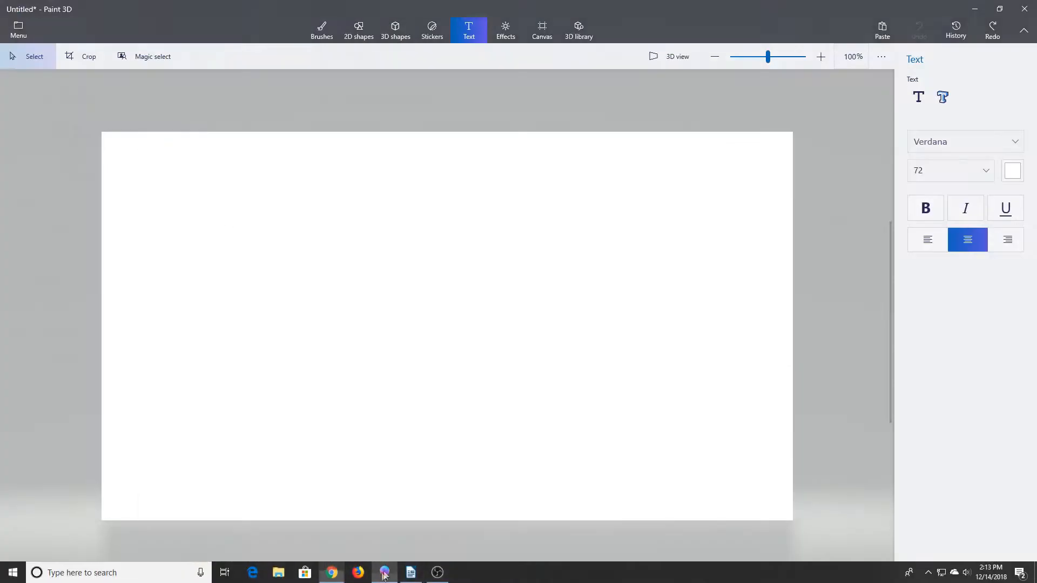
left_click(385, 577)
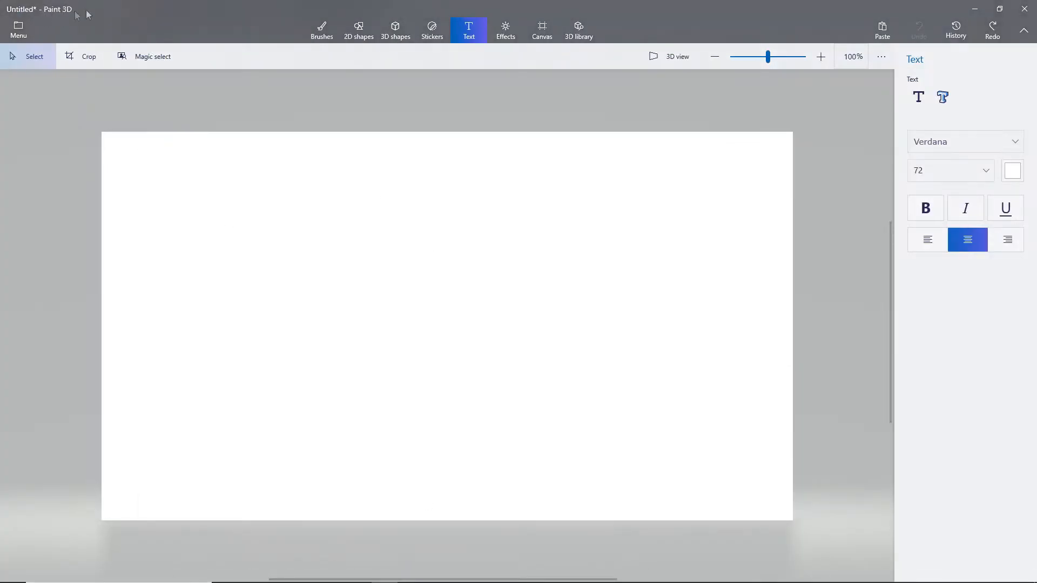
right_click(821, 186)
left_click(854, 240)
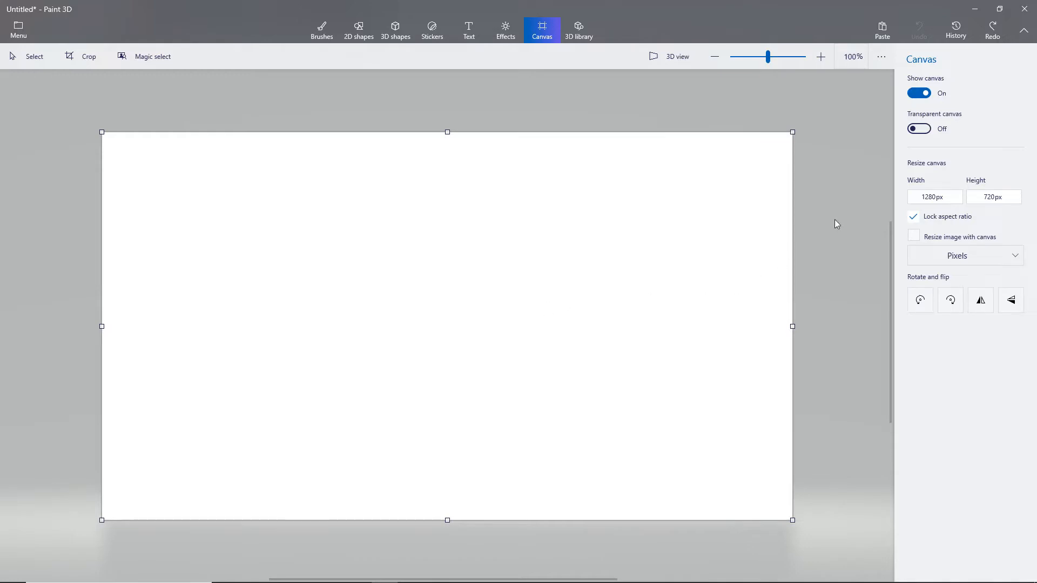
Step: Redo the undone edits to restore the portrait photo and the solid black fill across the rest of the canvas
left_click(992, 31)
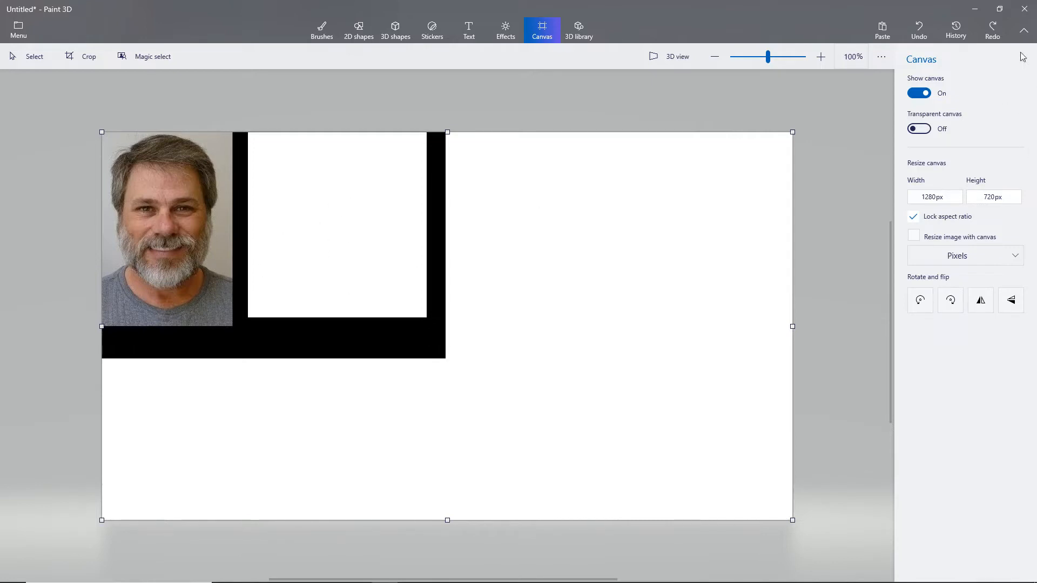
left_click(993, 27)
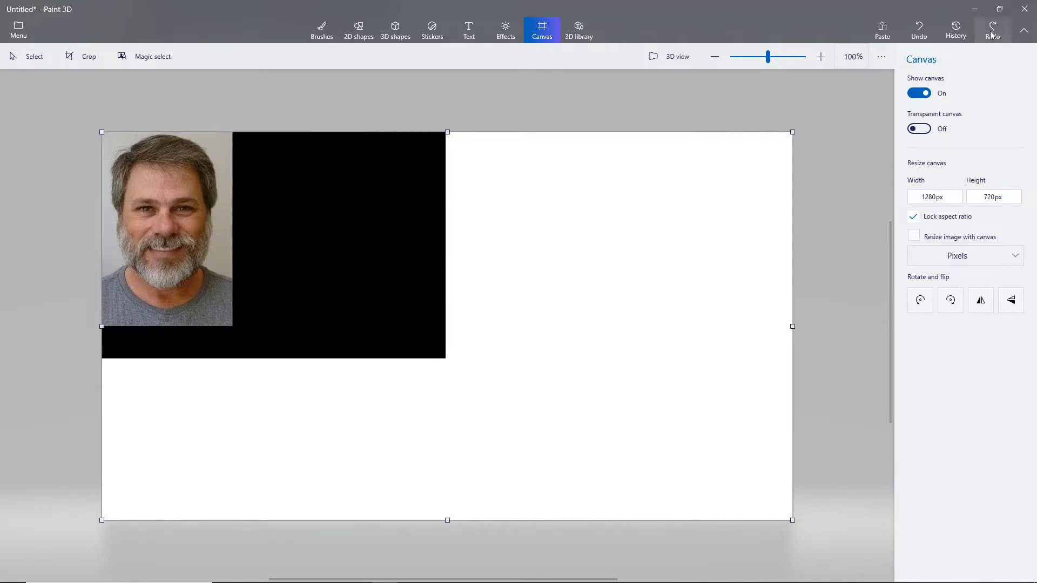
left_click(321, 30)
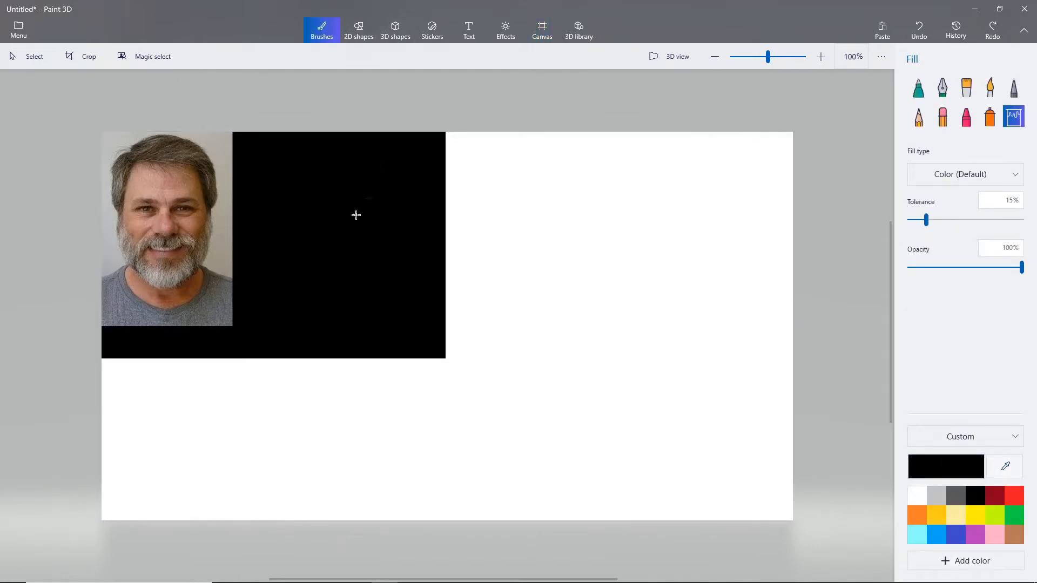
left_click(993, 28)
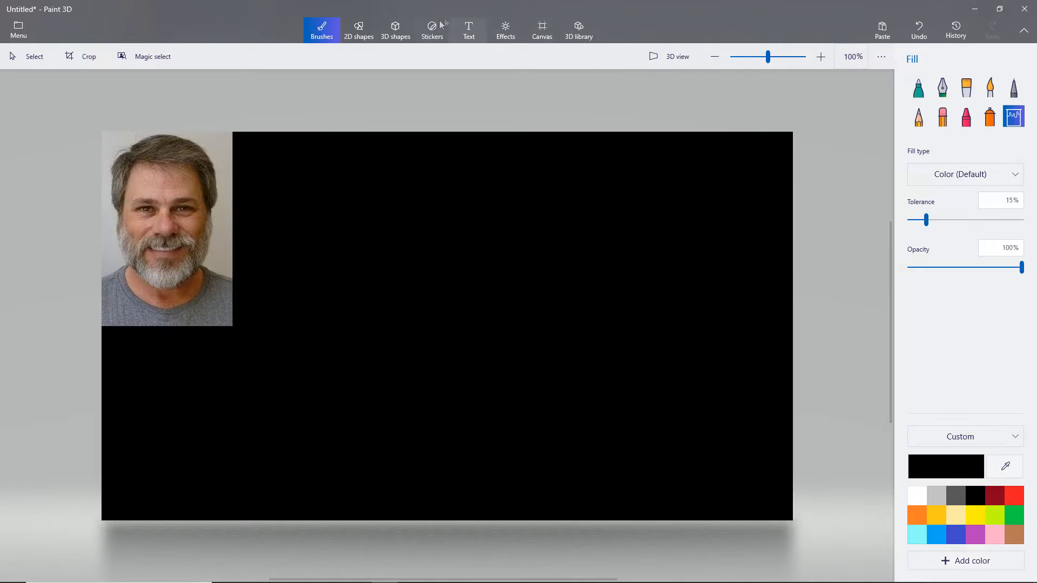
Step: Set up the Text tool for 2D text in Verdana at size 72
left_click(470, 30)
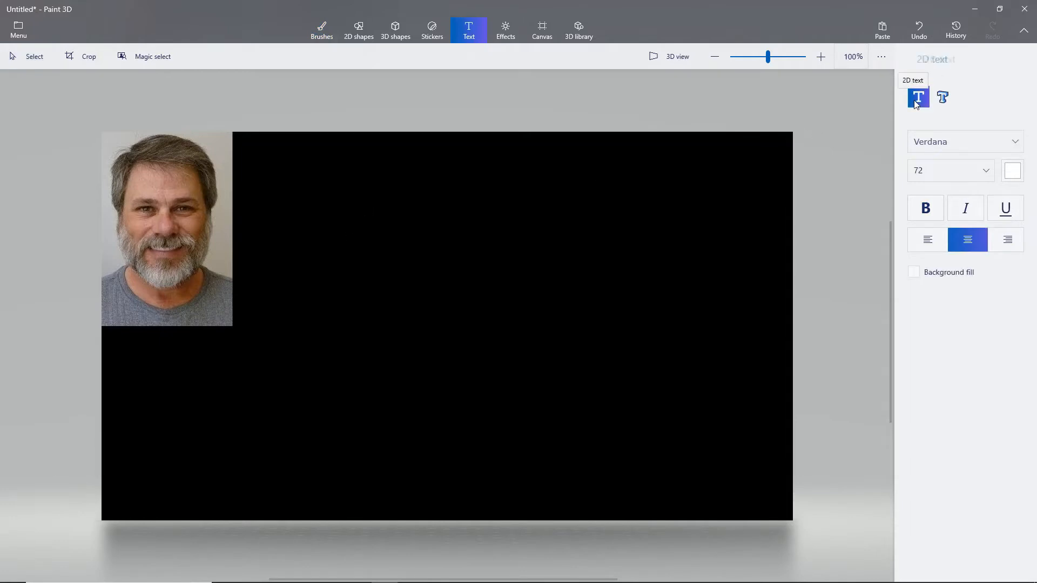
left_click(944, 98)
left_click(918, 97)
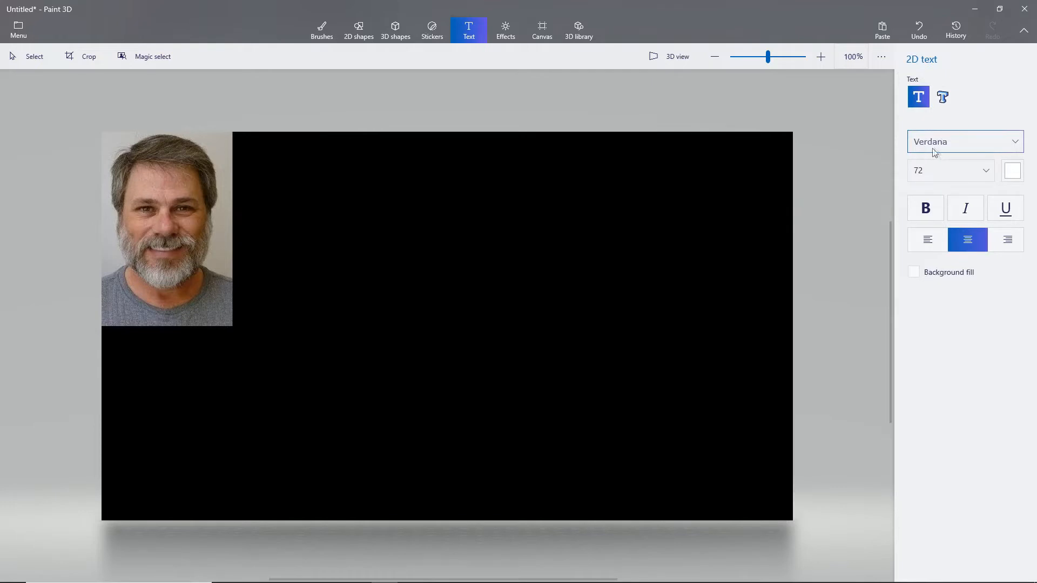
left_click(975, 144)
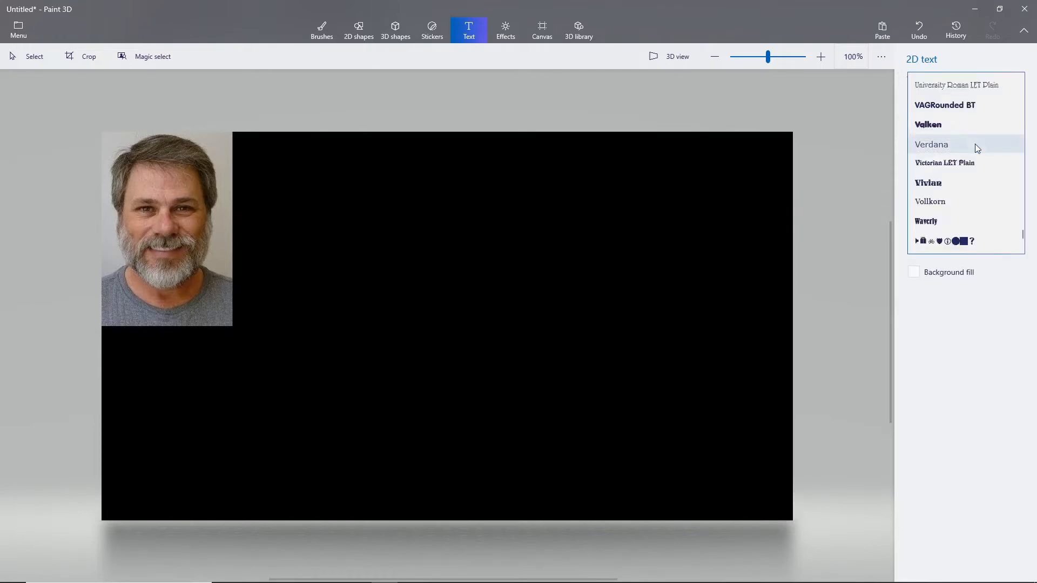
left_click(934, 145)
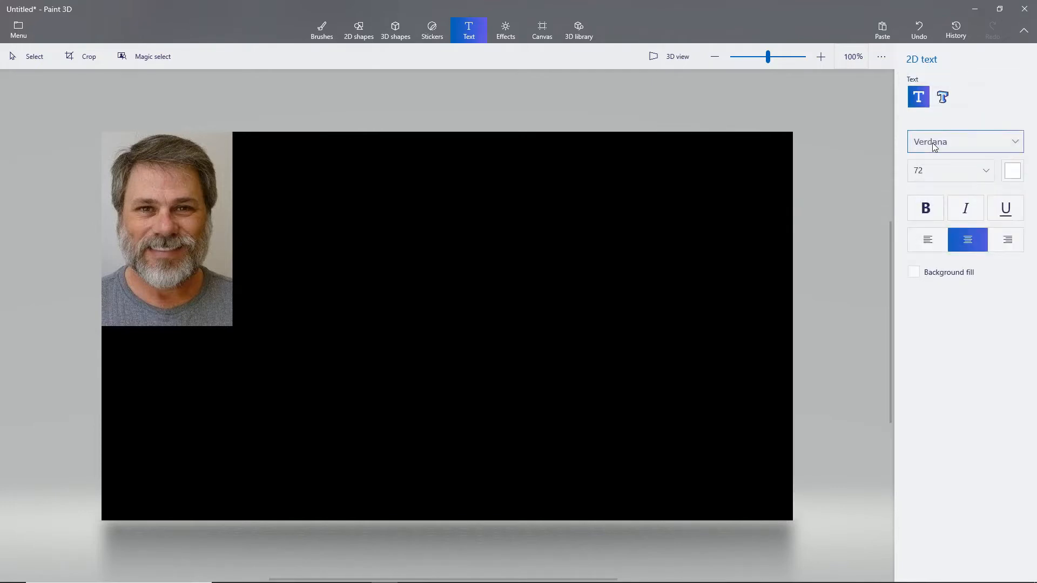
left_click(938, 177)
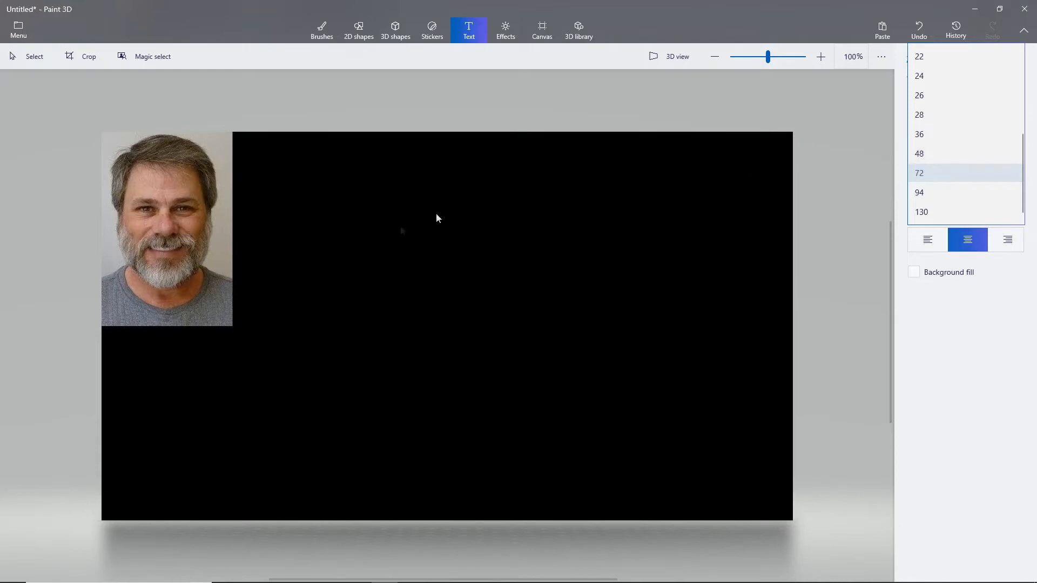
left_click(929, 174)
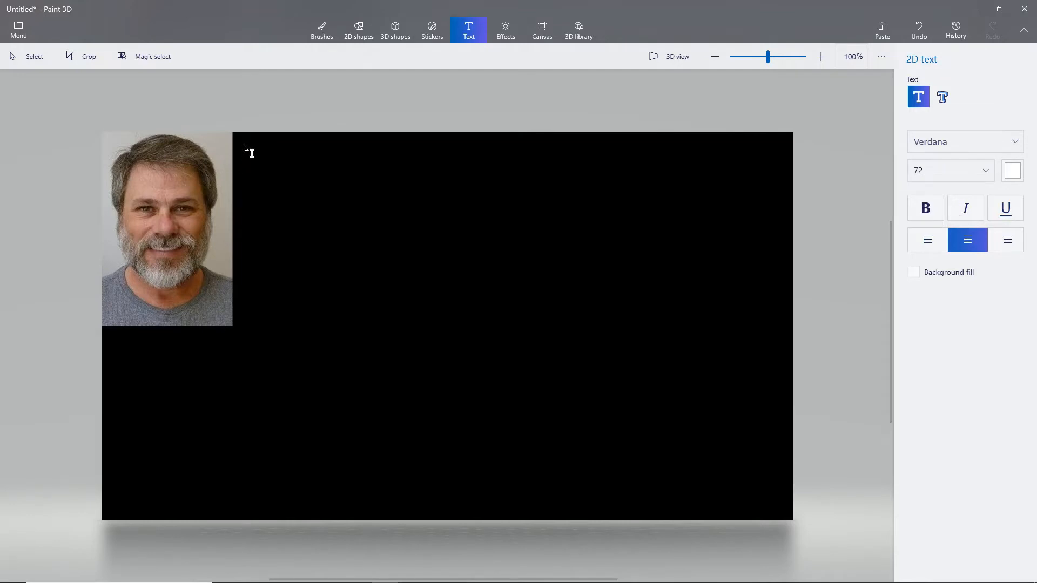
Step: Draw a large text box over the black area beside the photo and enter the creator's full name and degree
left_click_drag(242, 144, 780, 506)
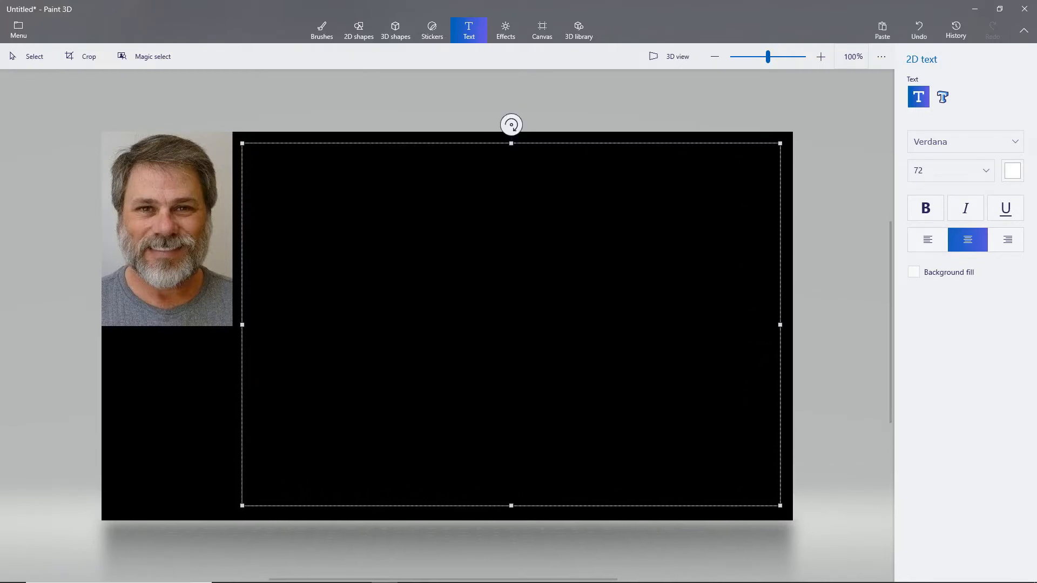
type("Ray")
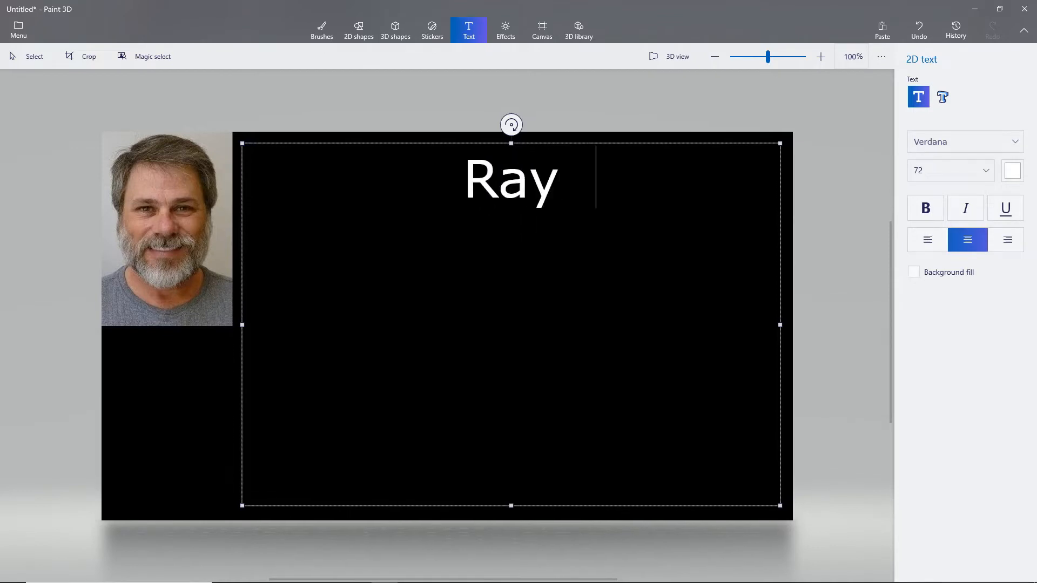
key("BackSpace")
type("Hayden")
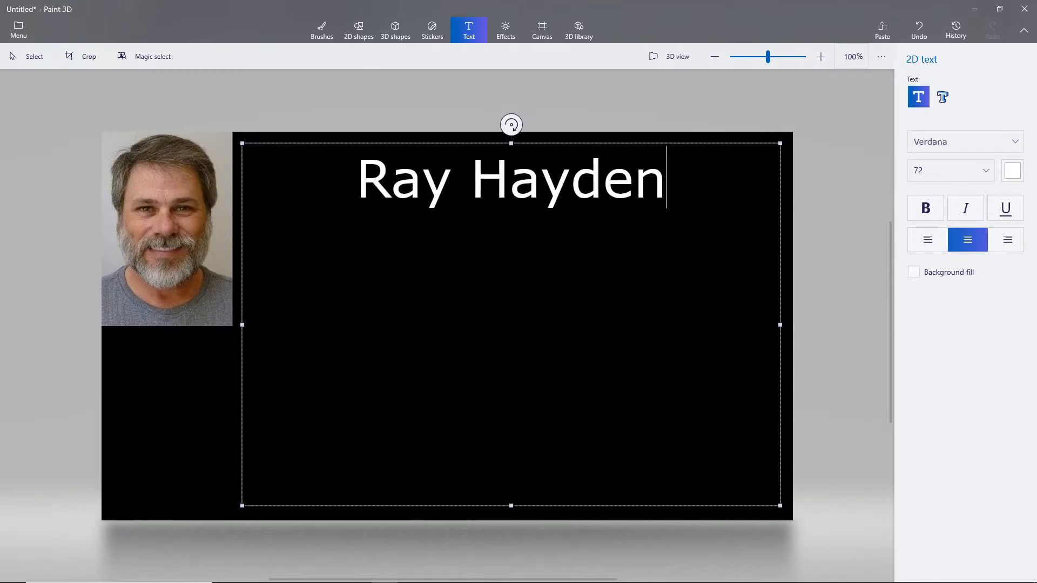
type(", J.D.")
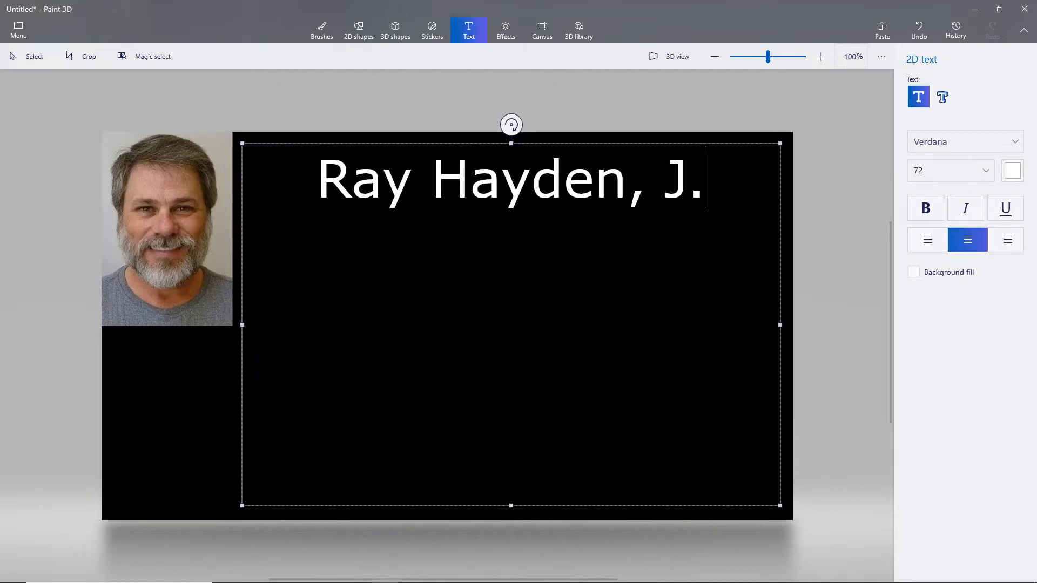